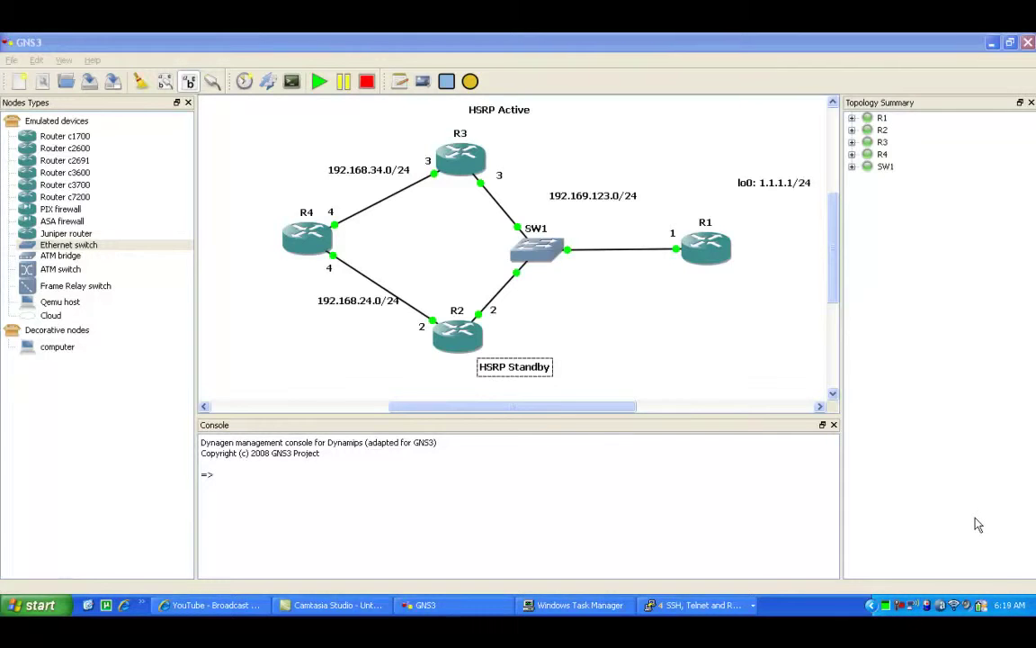
Expand R1, R2, R3 and R4 in the Topology Summary to show their links, then list the open router consoles.
click(978, 524)
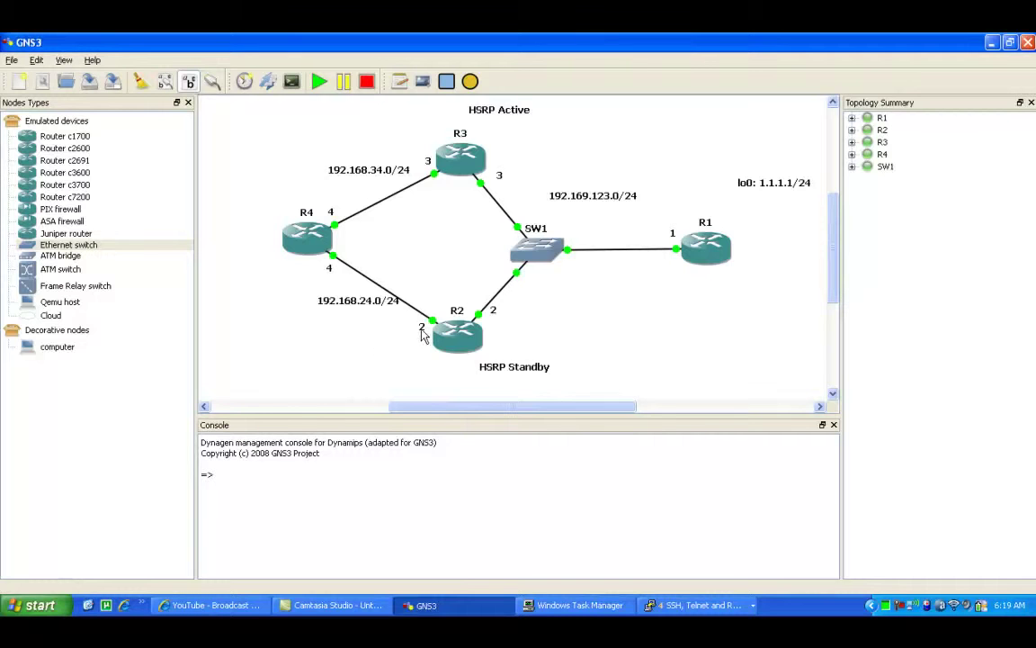
click(851, 131)
click(852, 118)
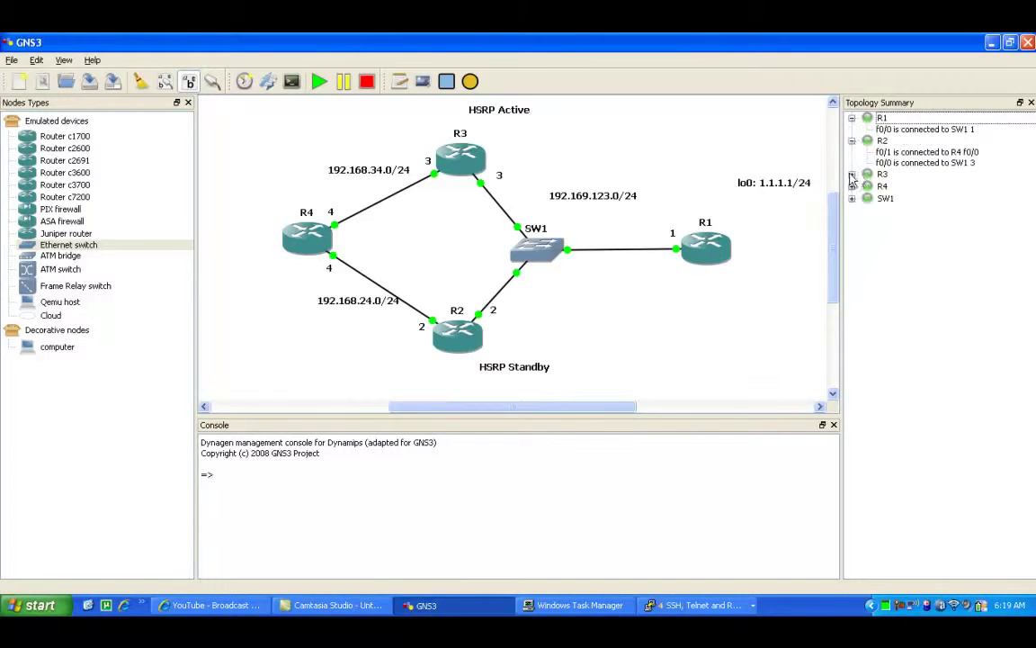
click(852, 174)
click(852, 208)
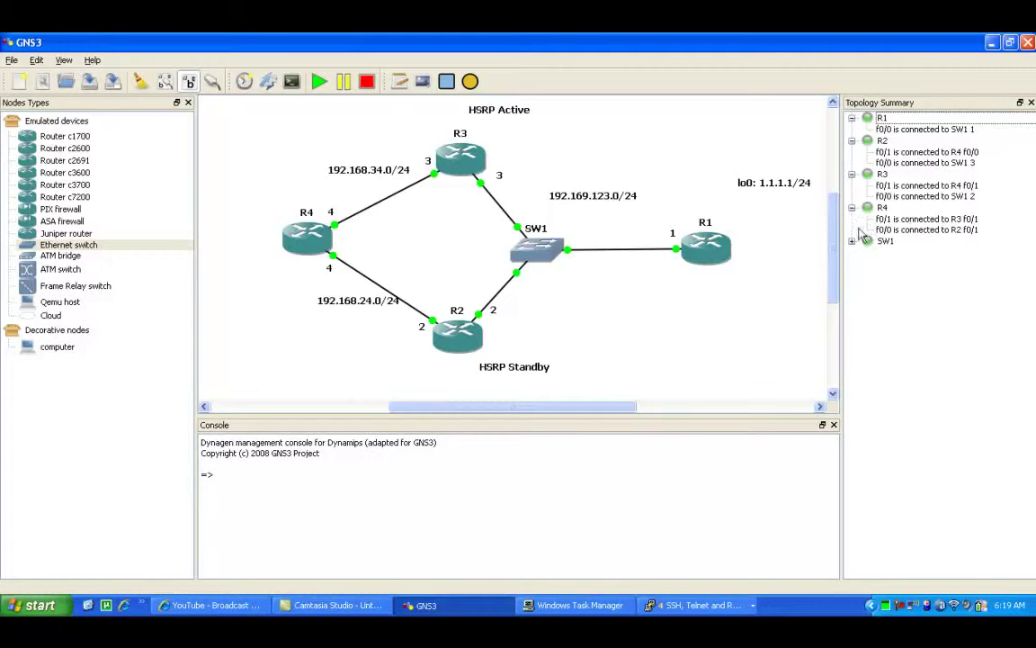
click(665, 604)
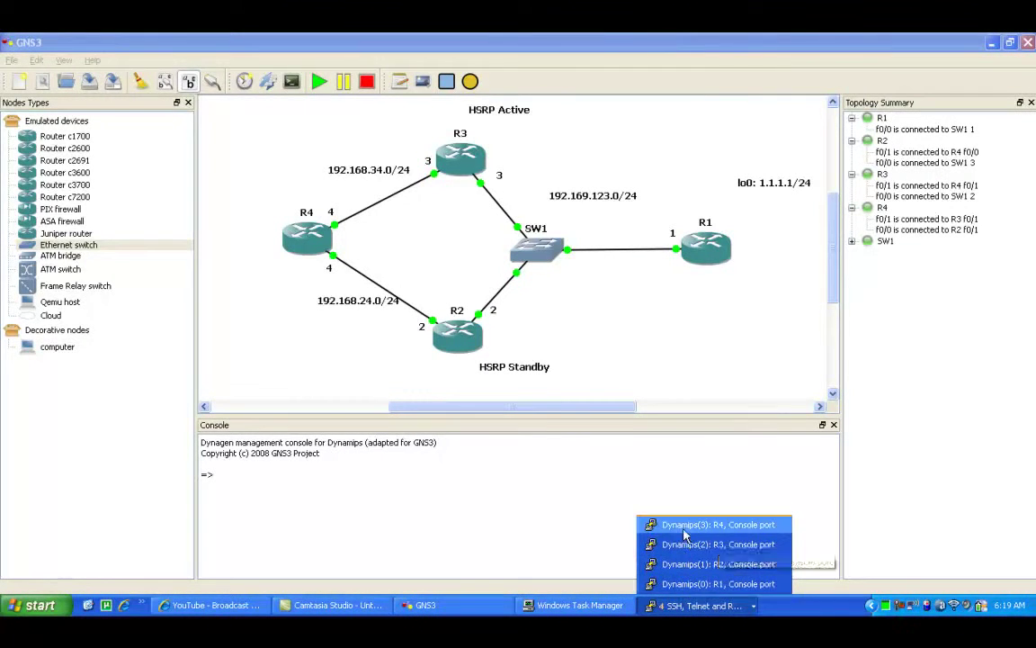
On R4, give Fa0/0 the address 192.168.24.4 255.255.255.0 and enable it.
click(688, 525)
text(config t)
key(Return)
text(int )
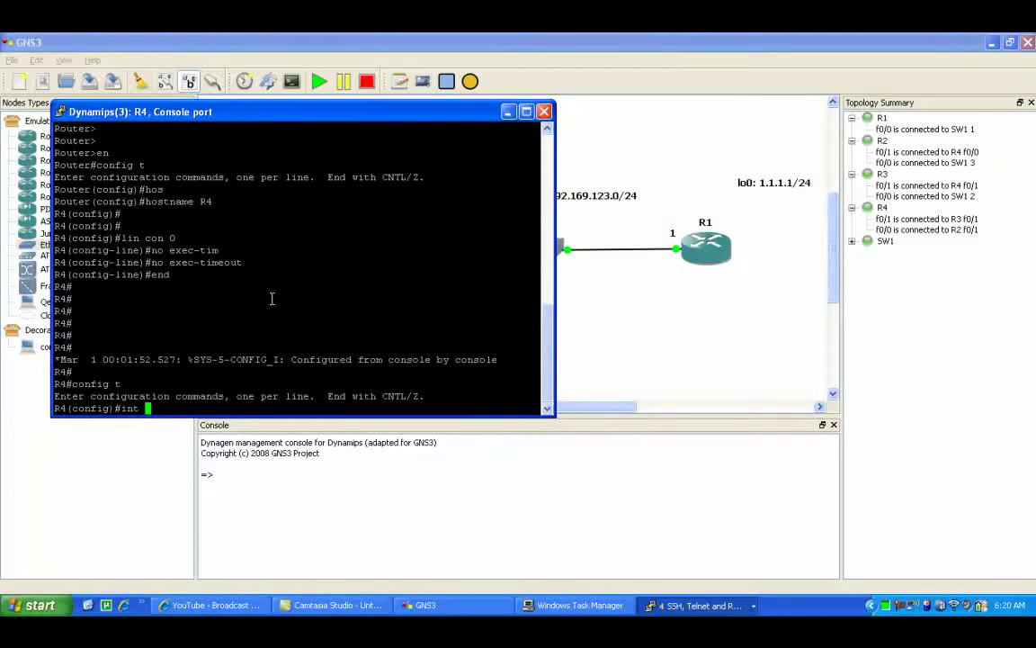
text(fa0/0)
key(Return)
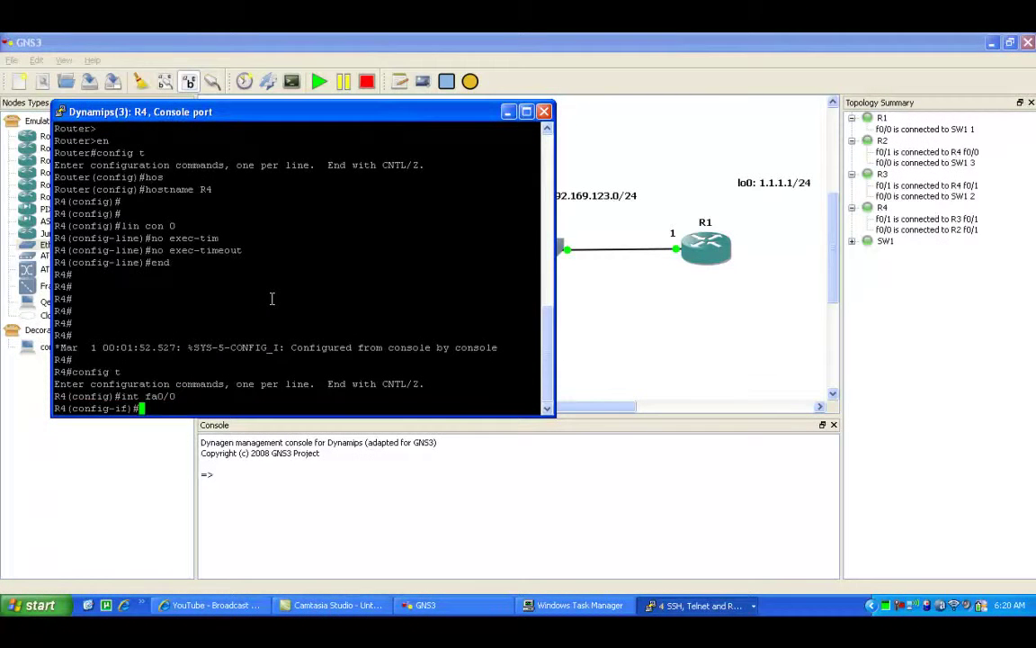
text(ip addr)
key(Tab)
text(1)
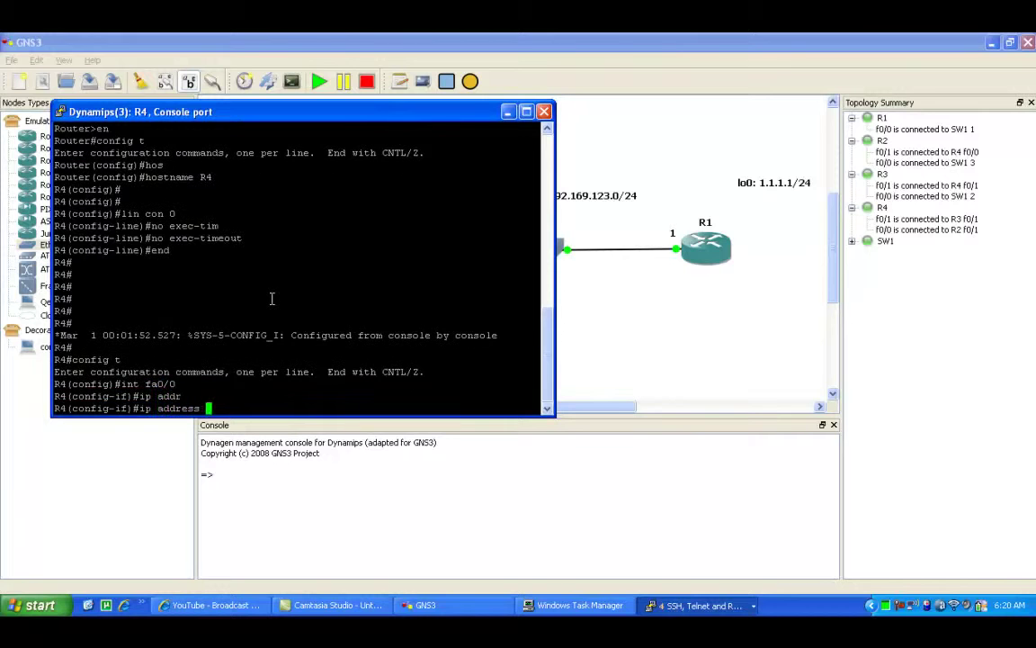
text(92.168.)
text(3)
text(4)
text(.)
text(4 255.25)
text(5.255.)
text(0)
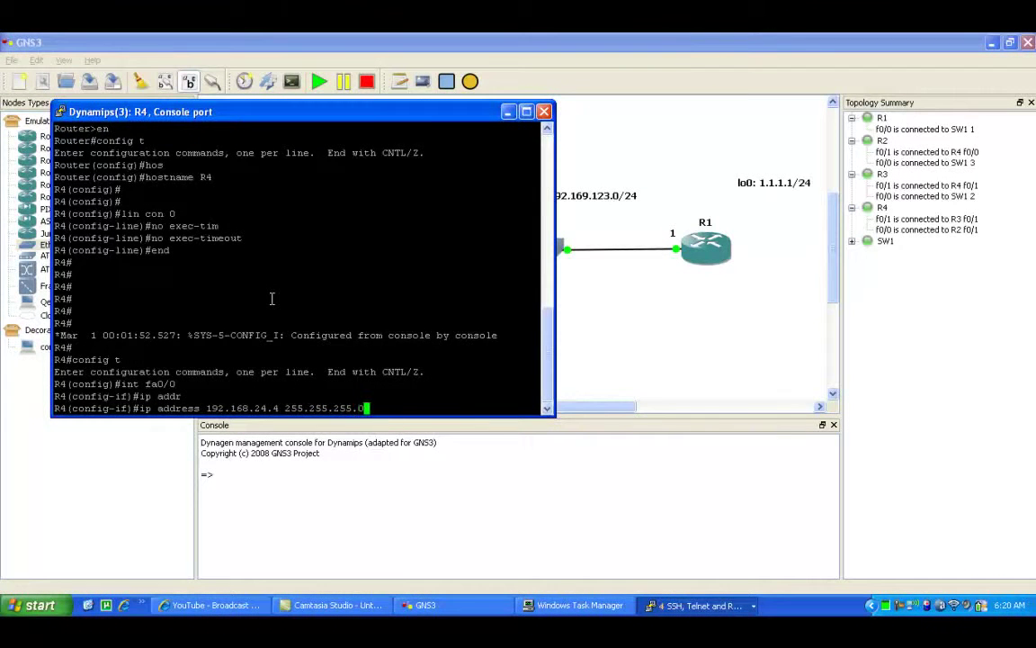
key(Return)
text(no shut)
key(Return)
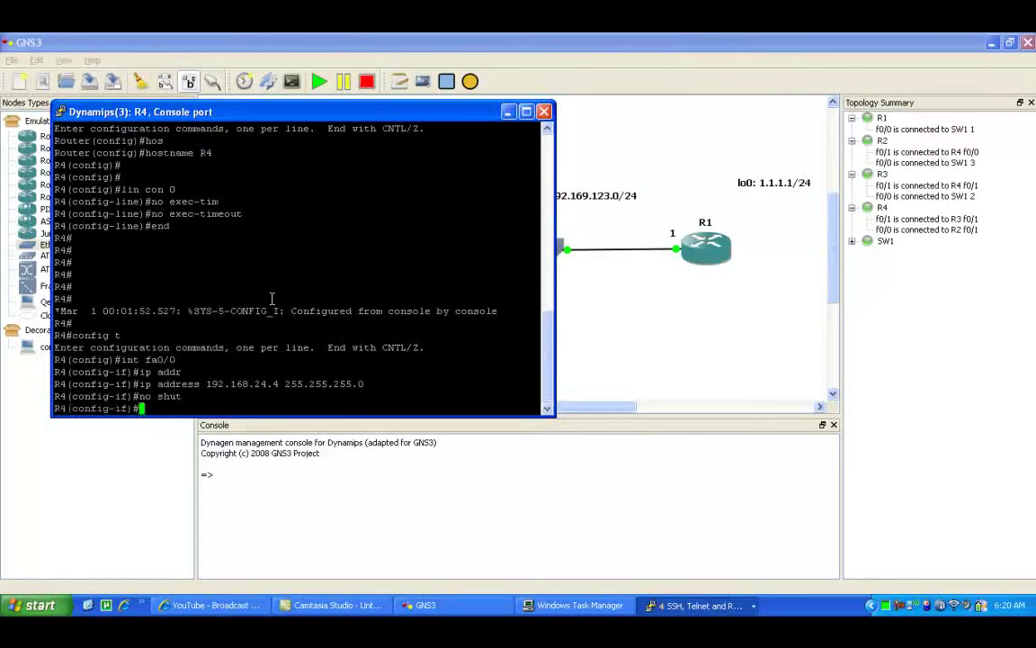
Move to R4's Fa0/1 and enter ip address 192.168.34.4 255.255.255.0.
text(int fa0/1)
key(Return)
text(ip address 19)
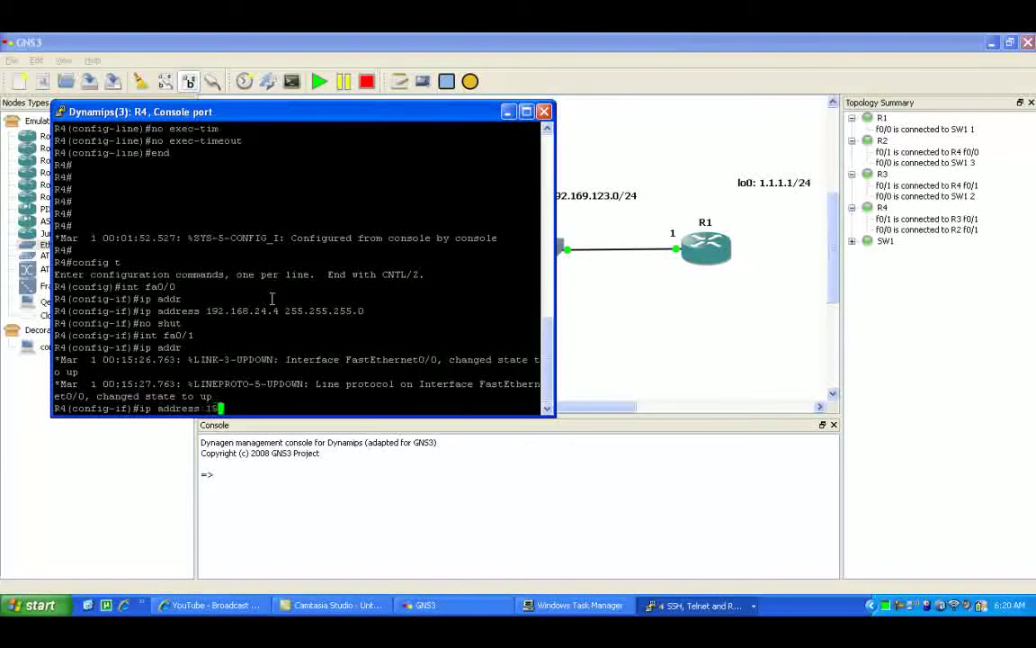
text(2.168.34.4 255.255.255.)
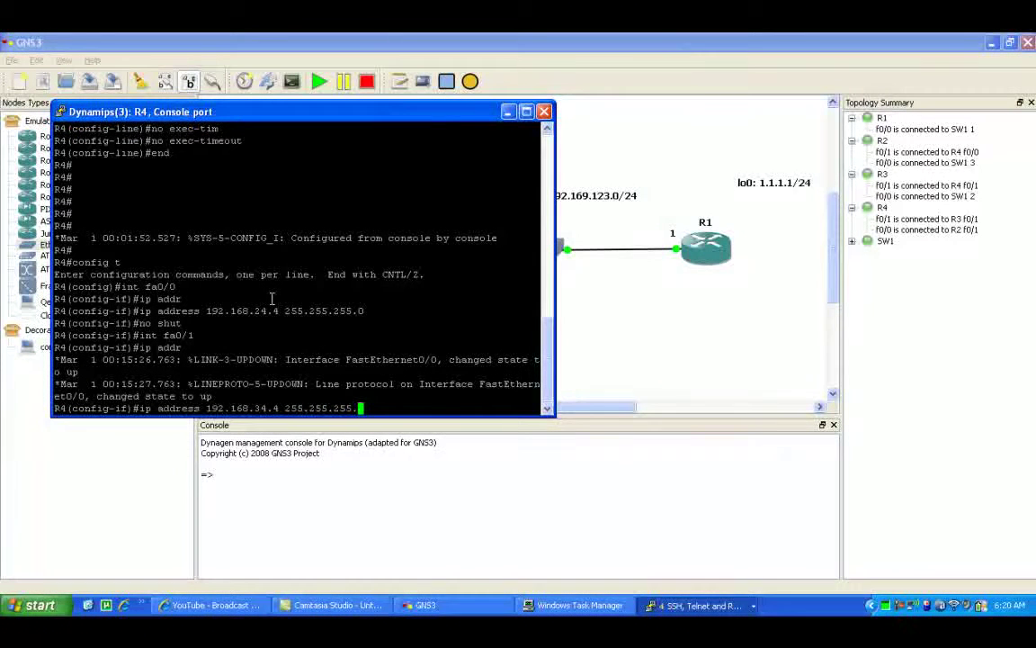
text(0)
Apply 192.168.34.4/24 to R4's Fa0/1, enable it, and exit configuration mode.
key(Return)
text(no shut)
key(Return)
text(end)
key(Return)
Enable RIP version 2 on R4 with auto-summary turned off.
key(Return)
key(Return)
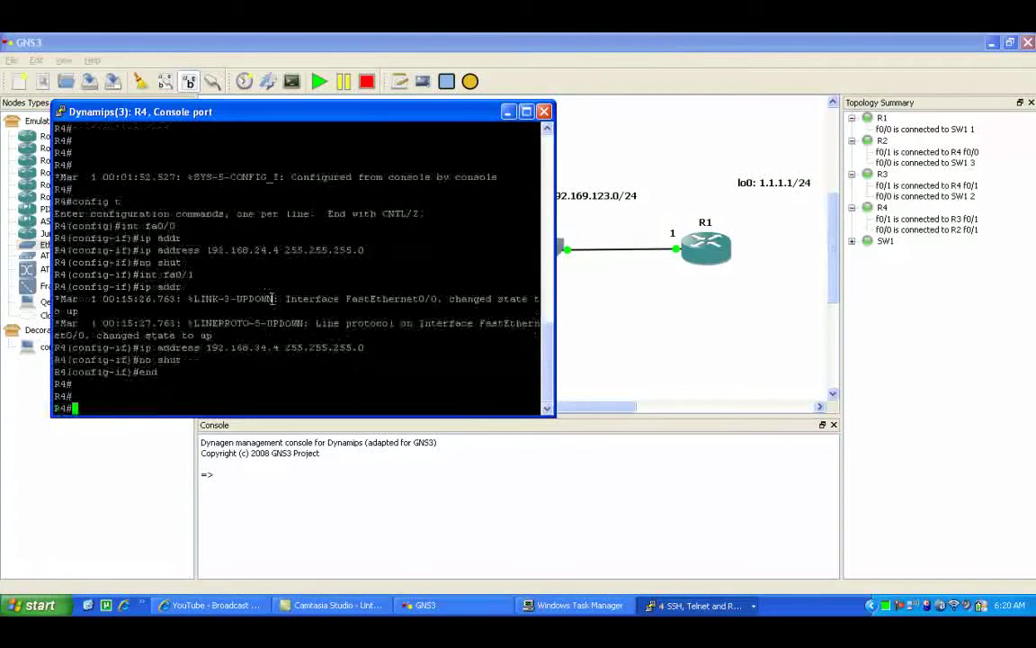
text(config t)
key(Return)
text(router rip)
key(Return)
text(ver)
key(Tab)
text(2)
key(Return)
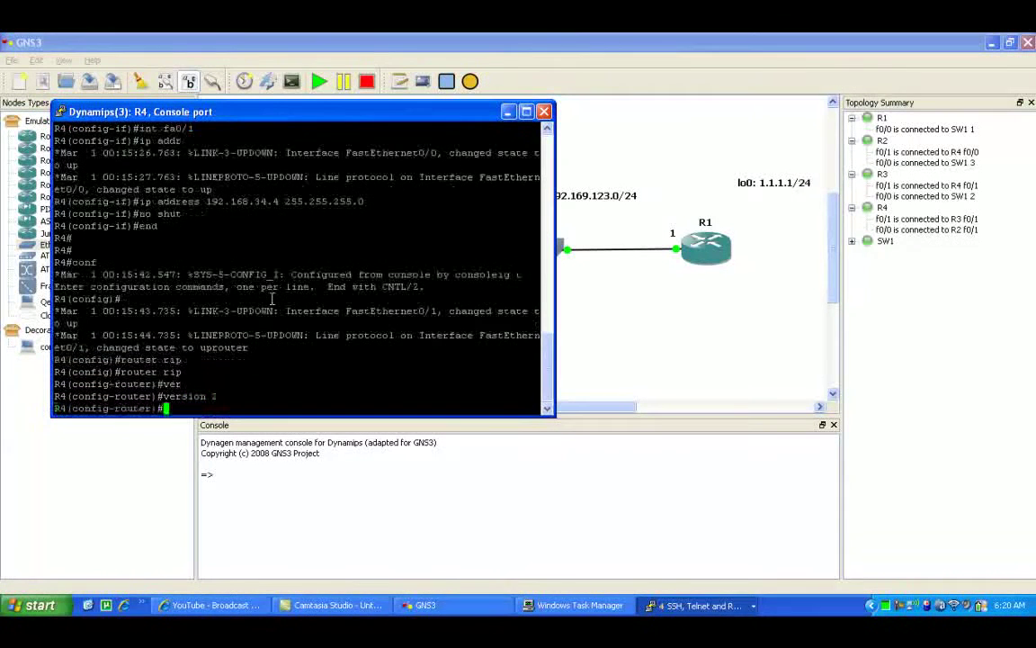
text(no au)
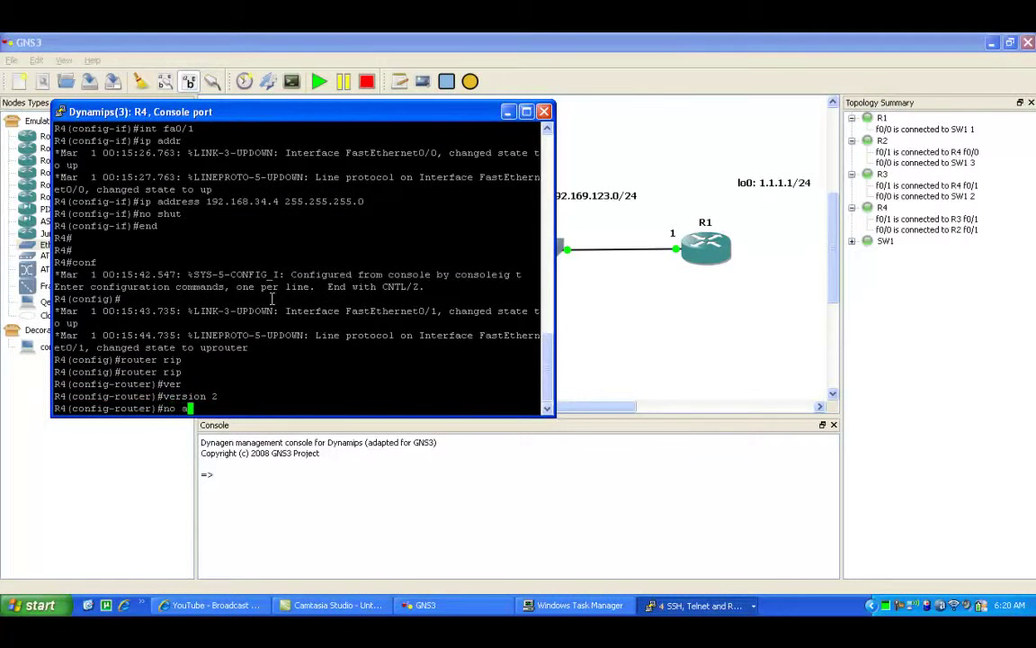
key(Tab)
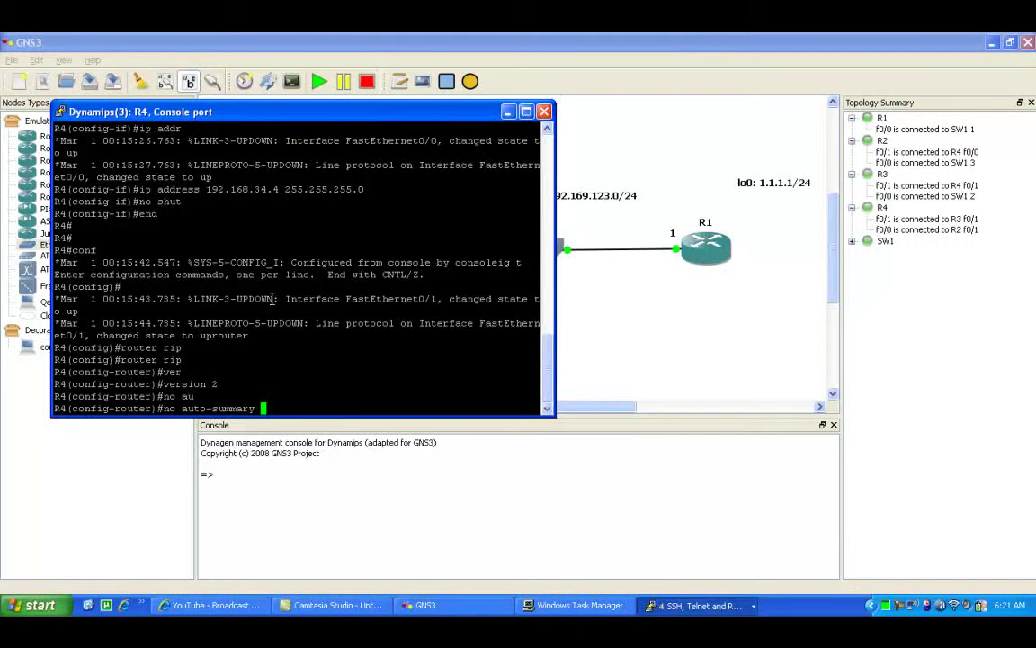
key(Return)
key(Return)
key(Return)
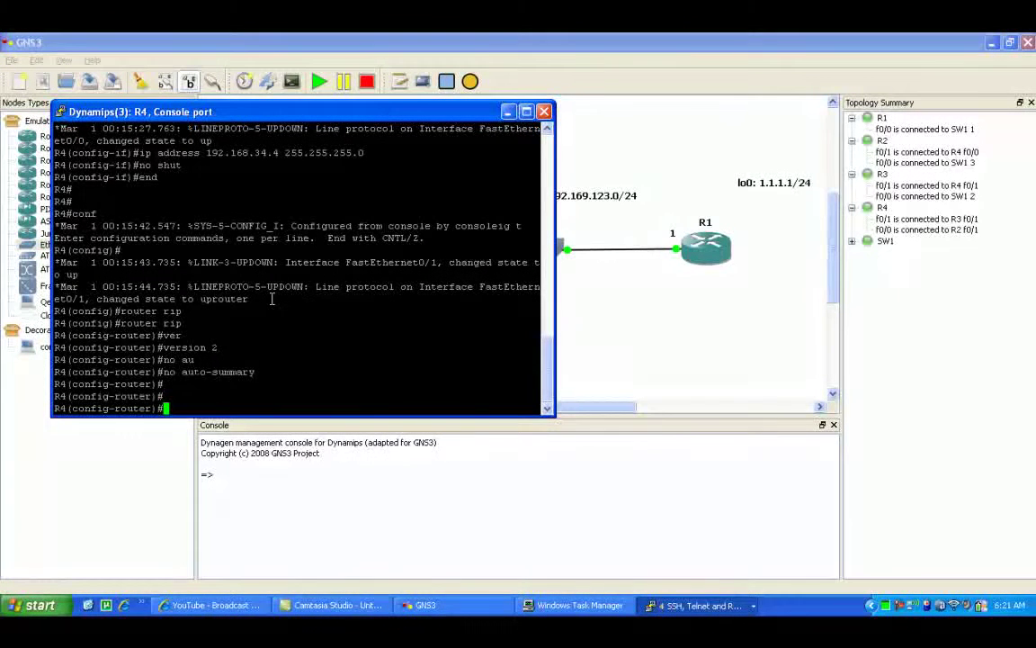
Advertise networks 192.168.24.0 and 192.168.34.0 in R4's RIP process.
text(network 192.168)
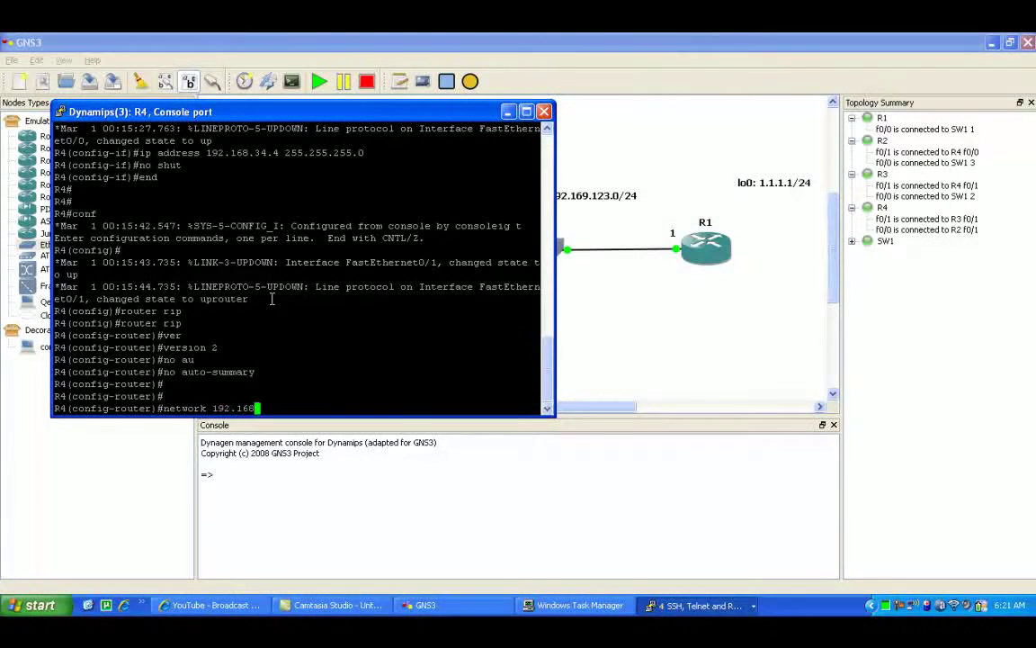
text(.24.0)
key(Return)
key(Up)
key(Left)
key(Left)
key(Left)
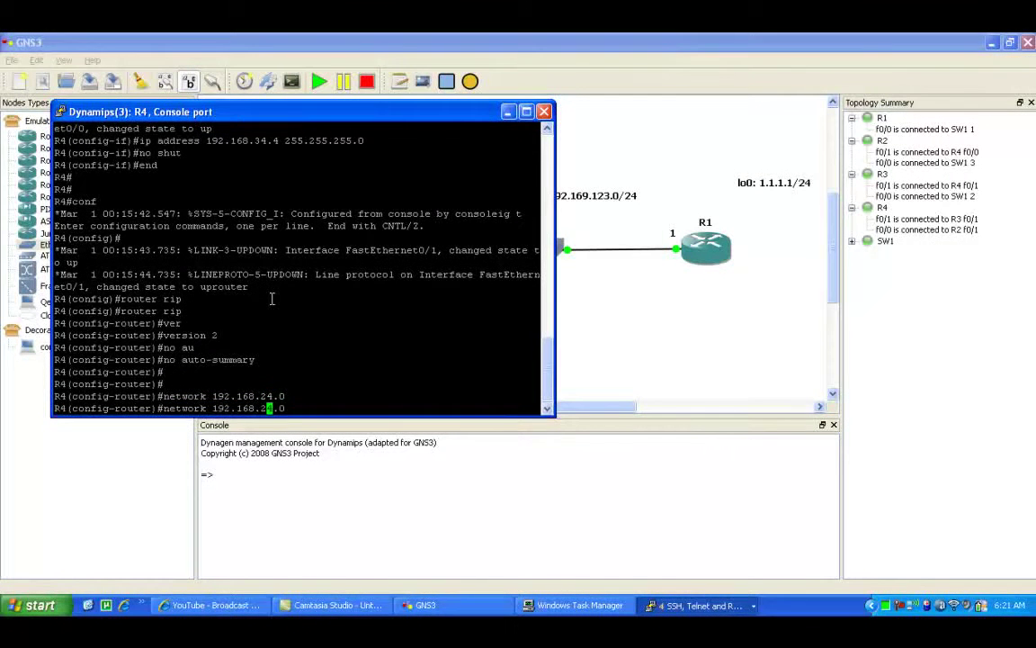
key(BackSpace)
text(3)
key(Return)
Exit configuration and verify R4's routing with show ip protocols.
text(end)
key(Return)
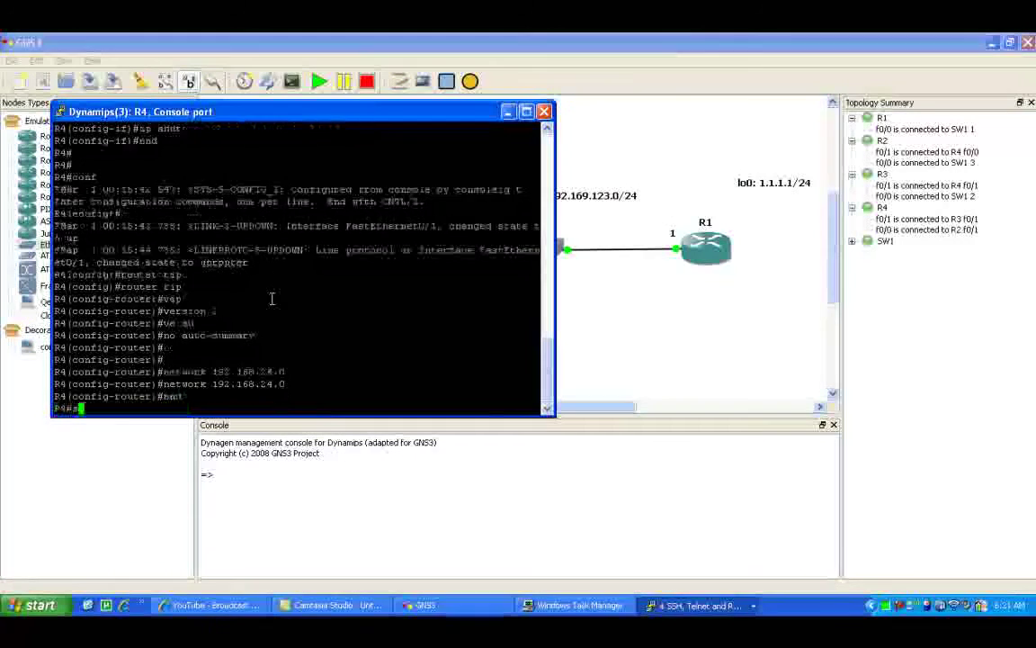
text(show ip p)
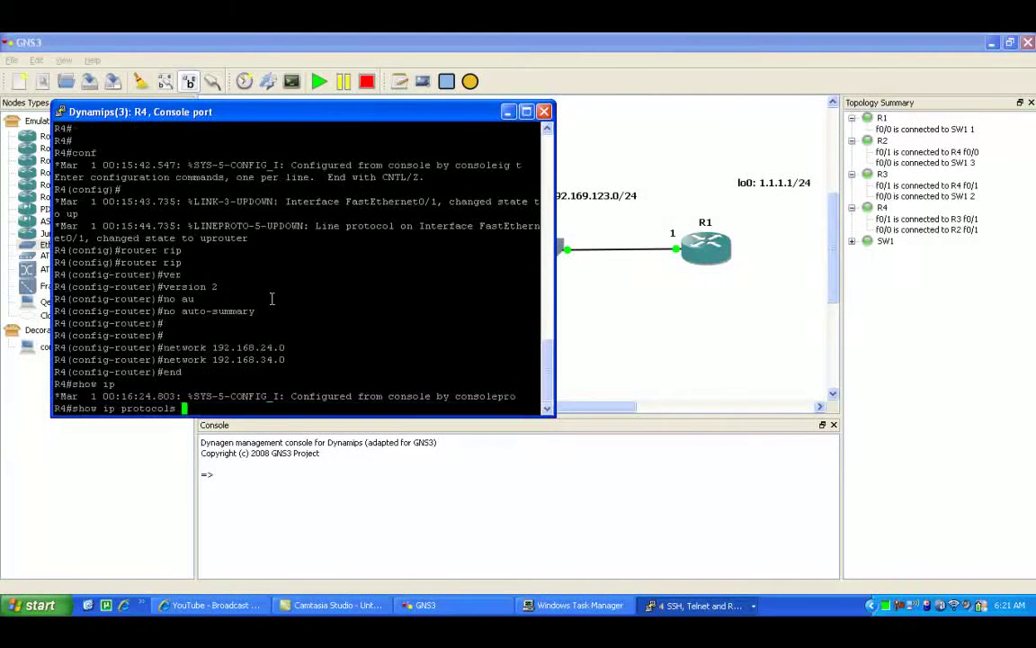
text(ro)
key(Tab)
key(Return)
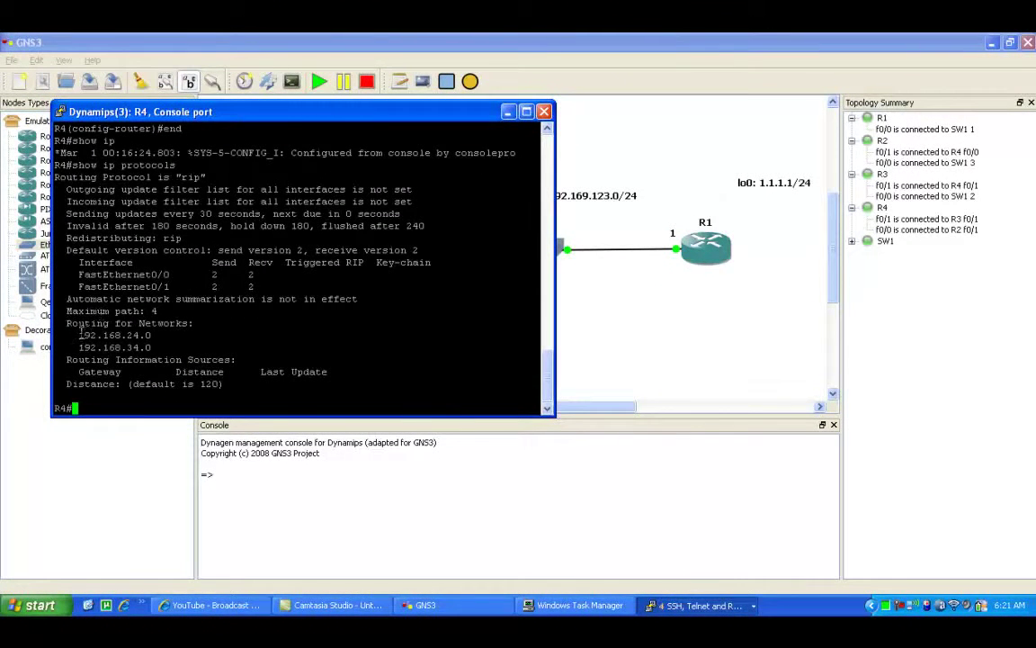
Highlight R4's advertised RIP networks, then switch from R4's console to R2's.
drag(59, 329, 145, 354)
click(160, 293)
click(508, 113)
click(700, 604)
click(699, 567)
On R2, assign 192.168.123.2 255.255.255.0 to Fa0/0 and enable it.
key(Return)
key(Return)
text(config t)
key(Return)
text(int fa0/0)
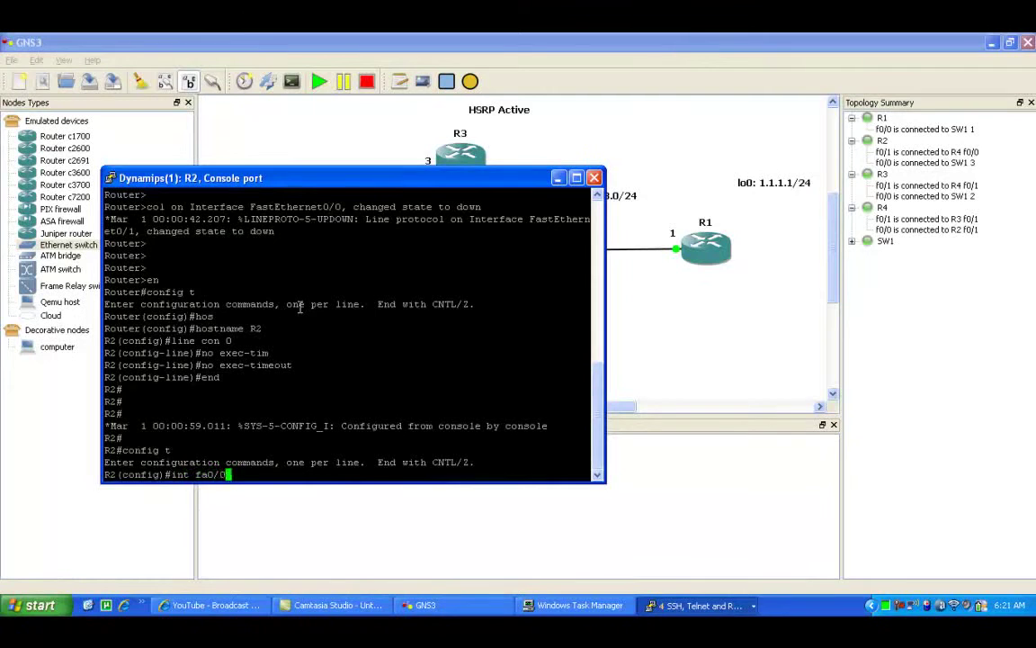
key(Return)
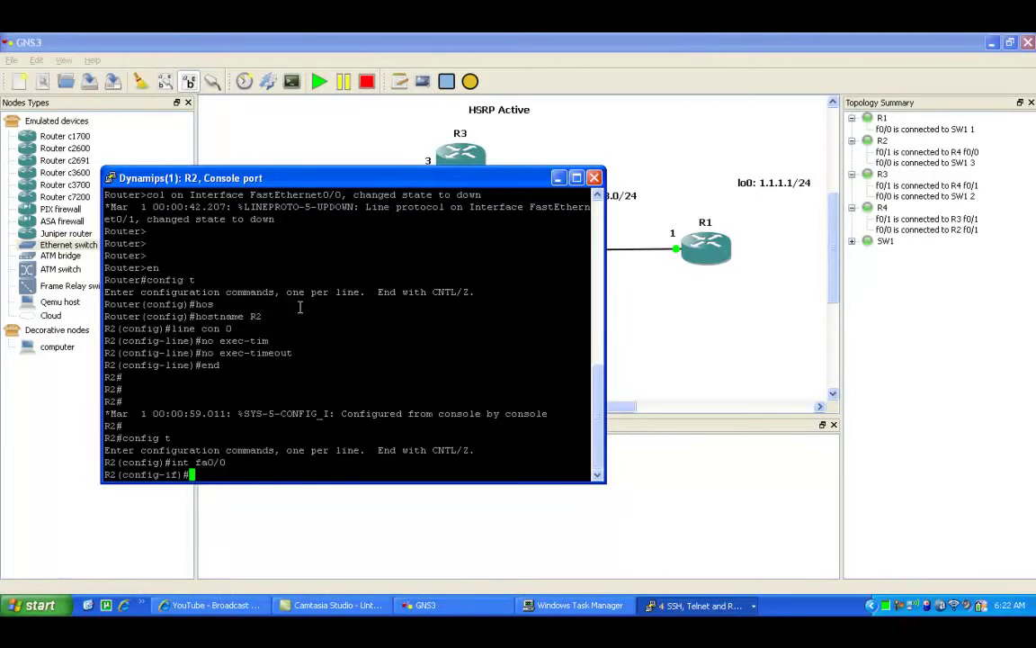
text(ip addr)
key(Tab)
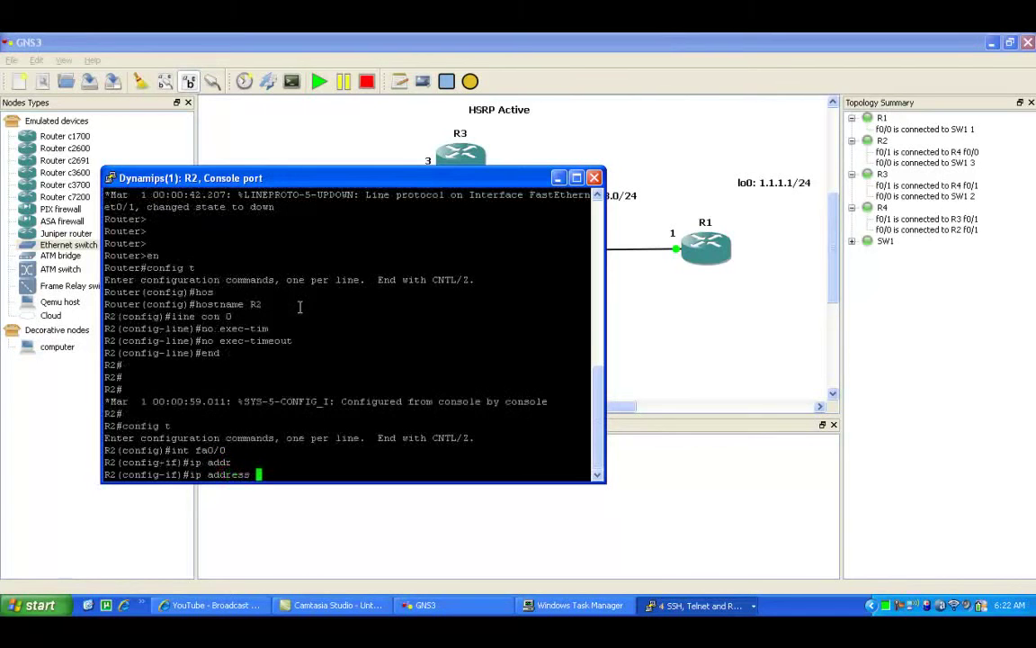
text(192.168.123.2 255.255.255.0)
key(Return)
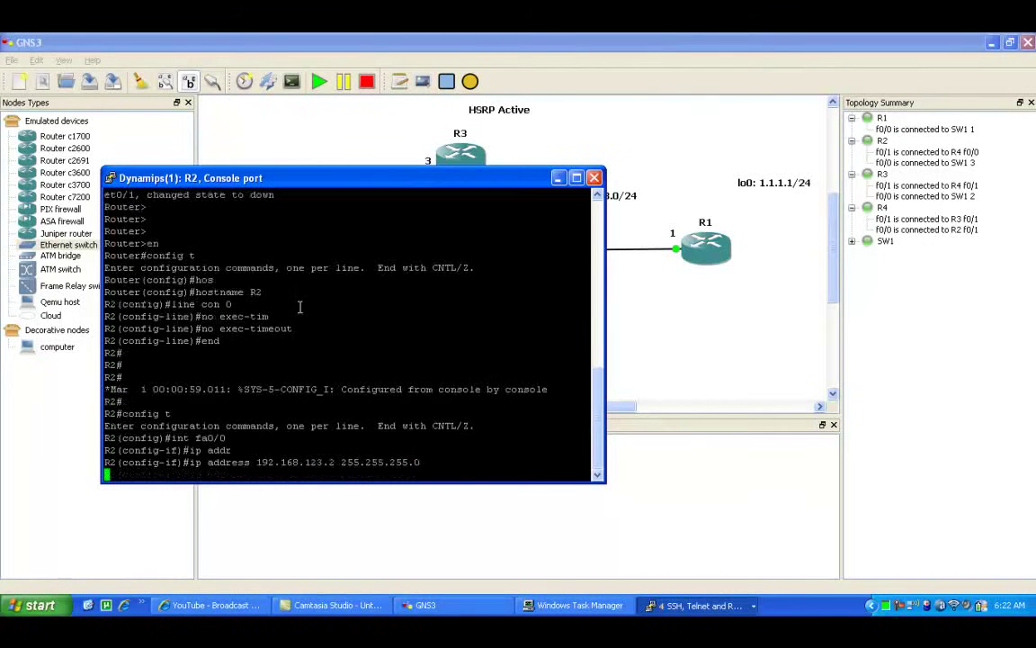
text(no shut)
key(Return)
Assign 192.168.24.2 255.255.255.0 to R2's Fa0/1, enable it, and exit configuration.
text(en)
text(int fa0)
text(/1)
key(Return)
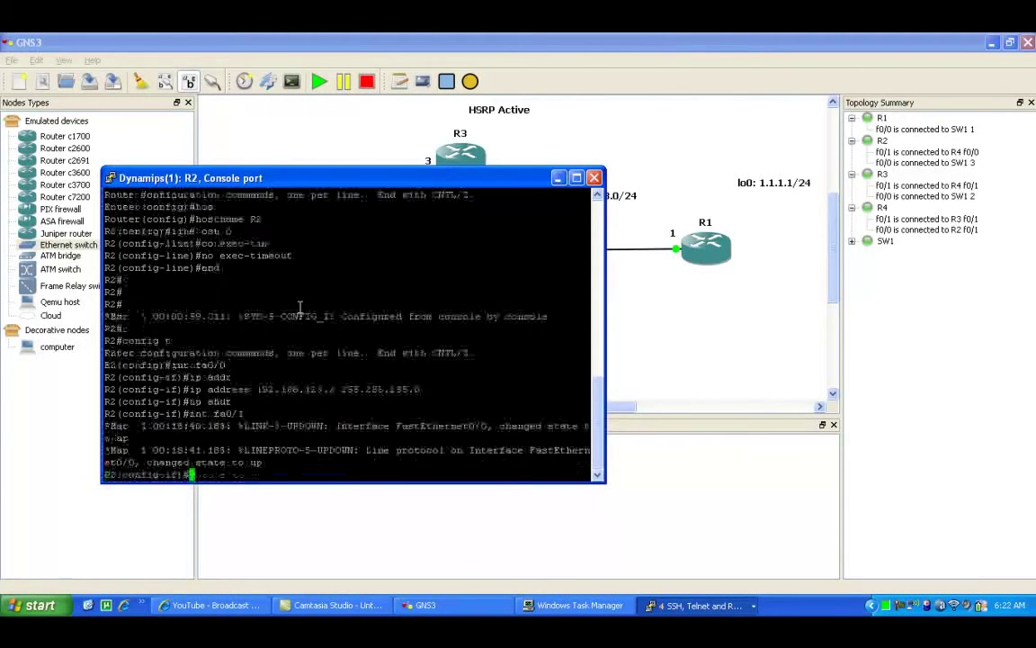
text(ip addr)
key(Tab)
text(192.168.123)
key(BackSpace)
text(4.2 255.255.255.0)
key(Return)
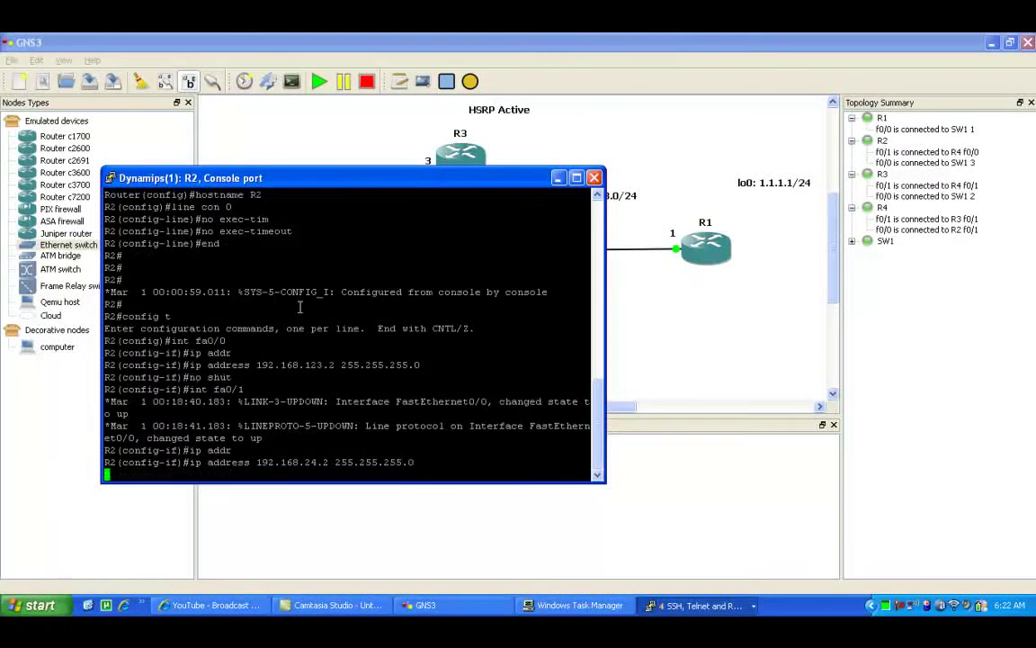
text(no shut)
key(Return)
text(end)
key(Return)
key(Return)
key(Return)
key(Return)
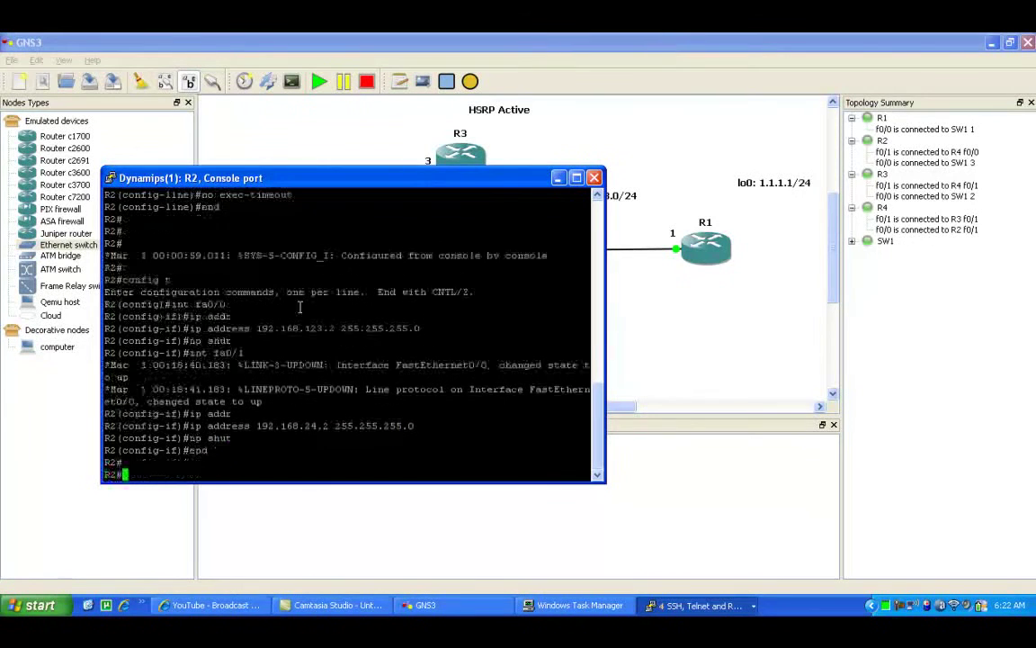
click(698, 604)
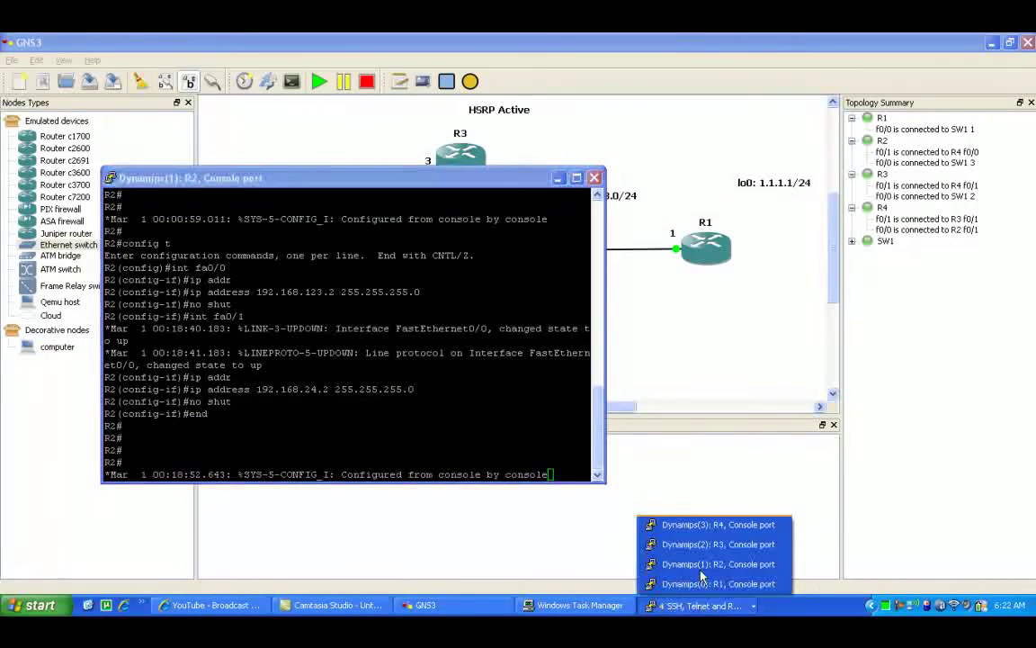
Bring up R3's console and enter ip address 192.168.123.3 255.255.255.0 on Fa0/0.
click(712, 544)
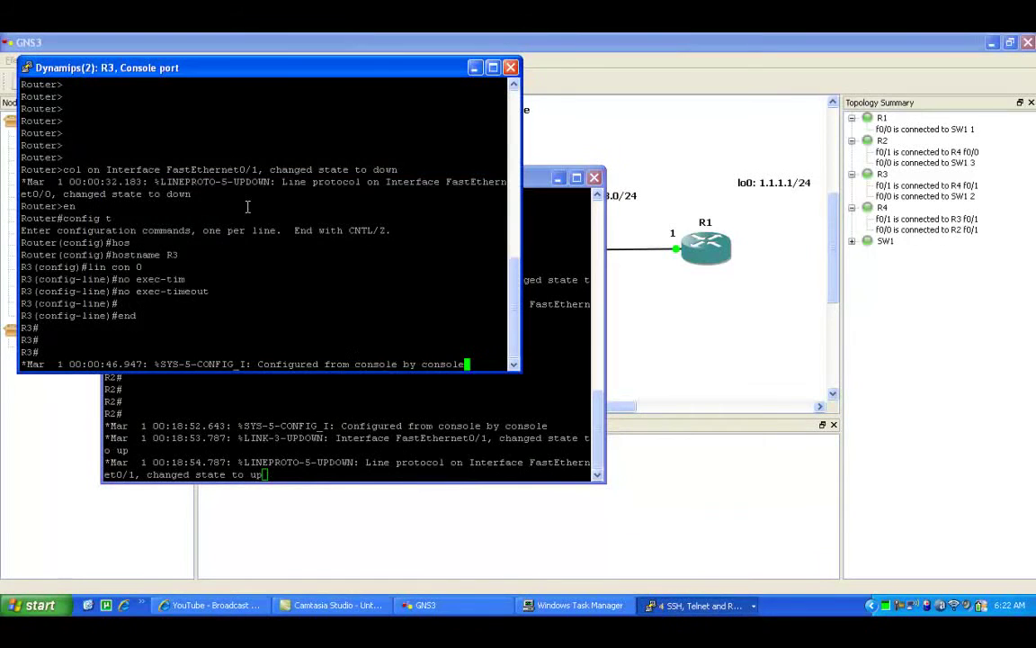
key(Return)
key(Return)
text(config t)
key(Return)
text(in)
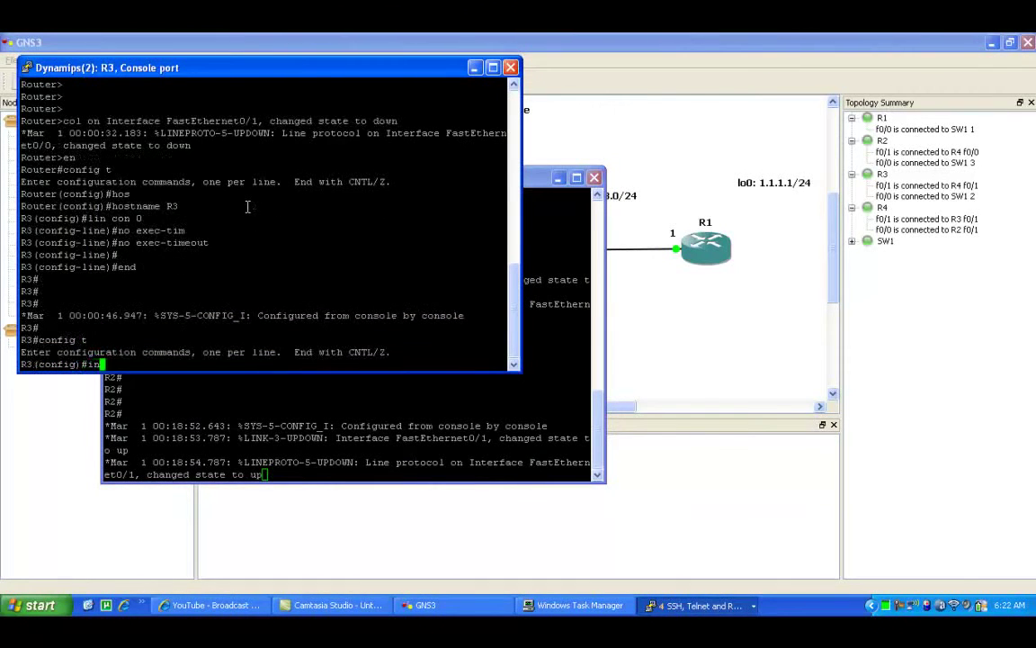
text(t fa0/0)
key(Return)
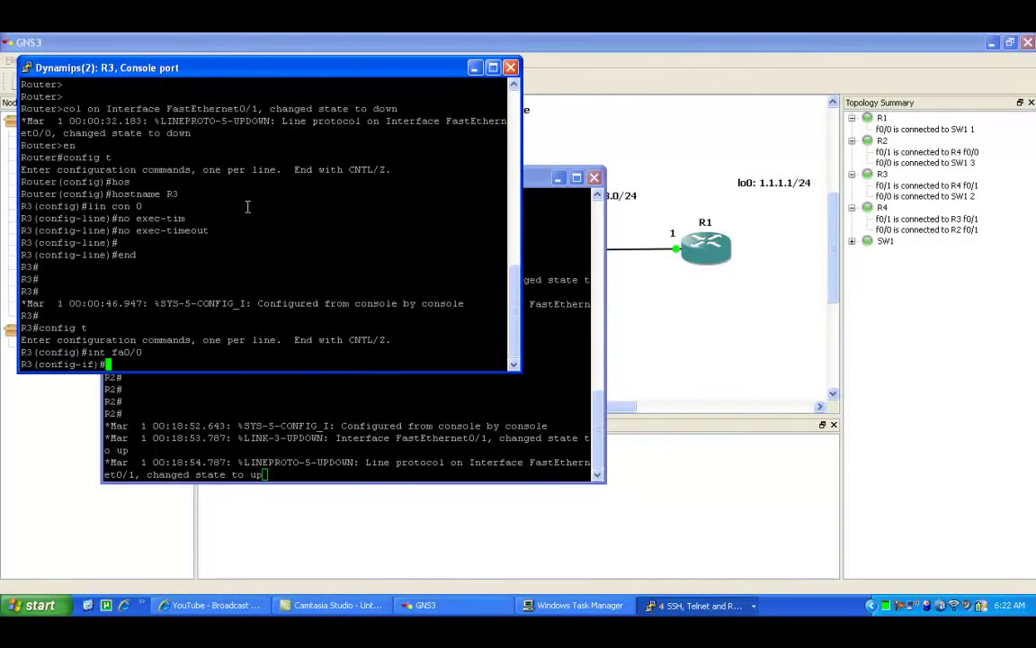
text(ip addr)
key(Tab)
text(192.168.123.)
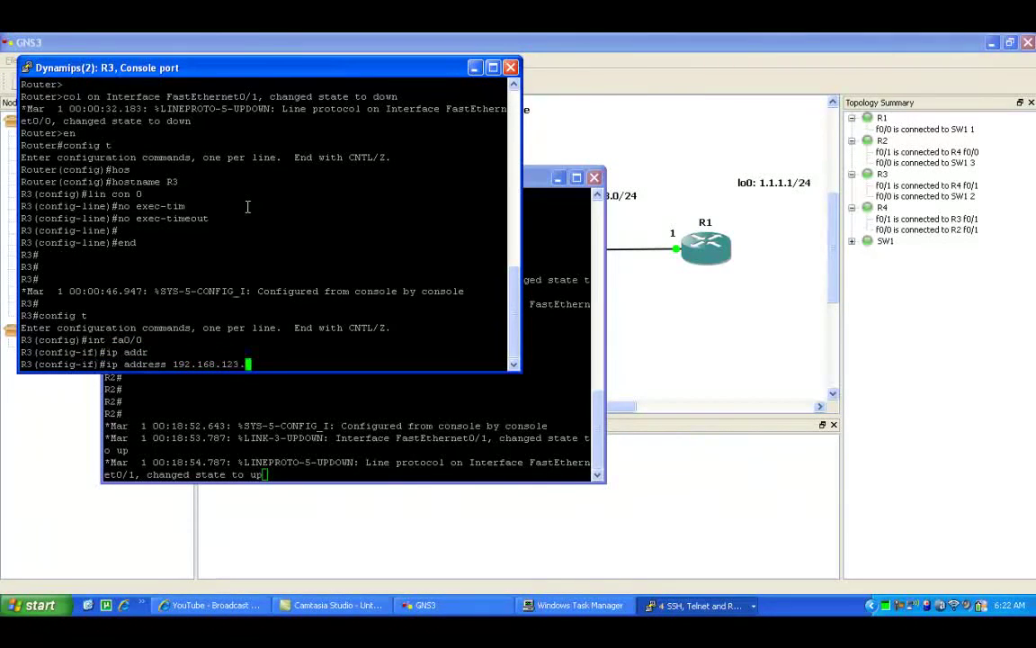
text(3 255.255.255.0)
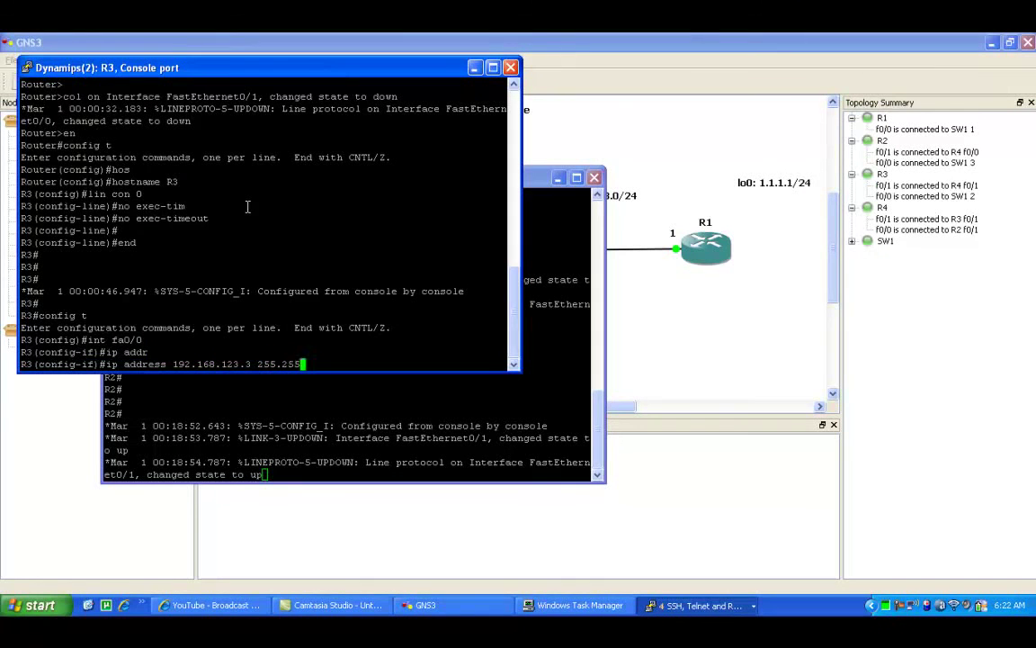